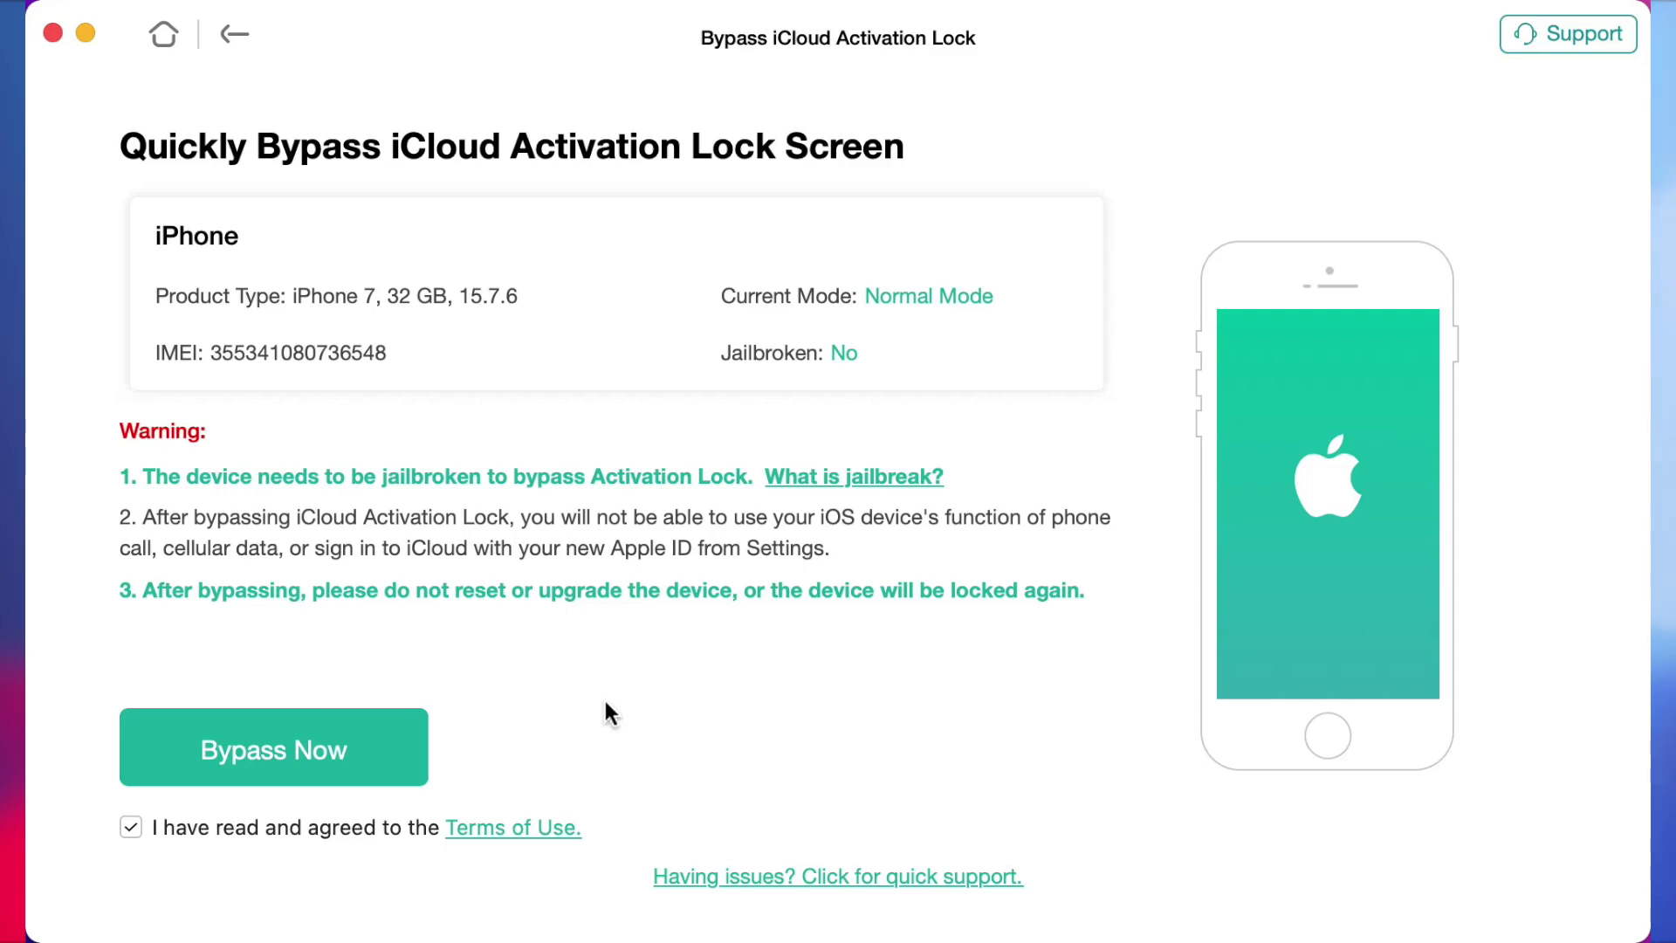
# - Launch AnyUnlock's activation lock bypass on the connected iPhone 7
pyautogui.click(205, 770)
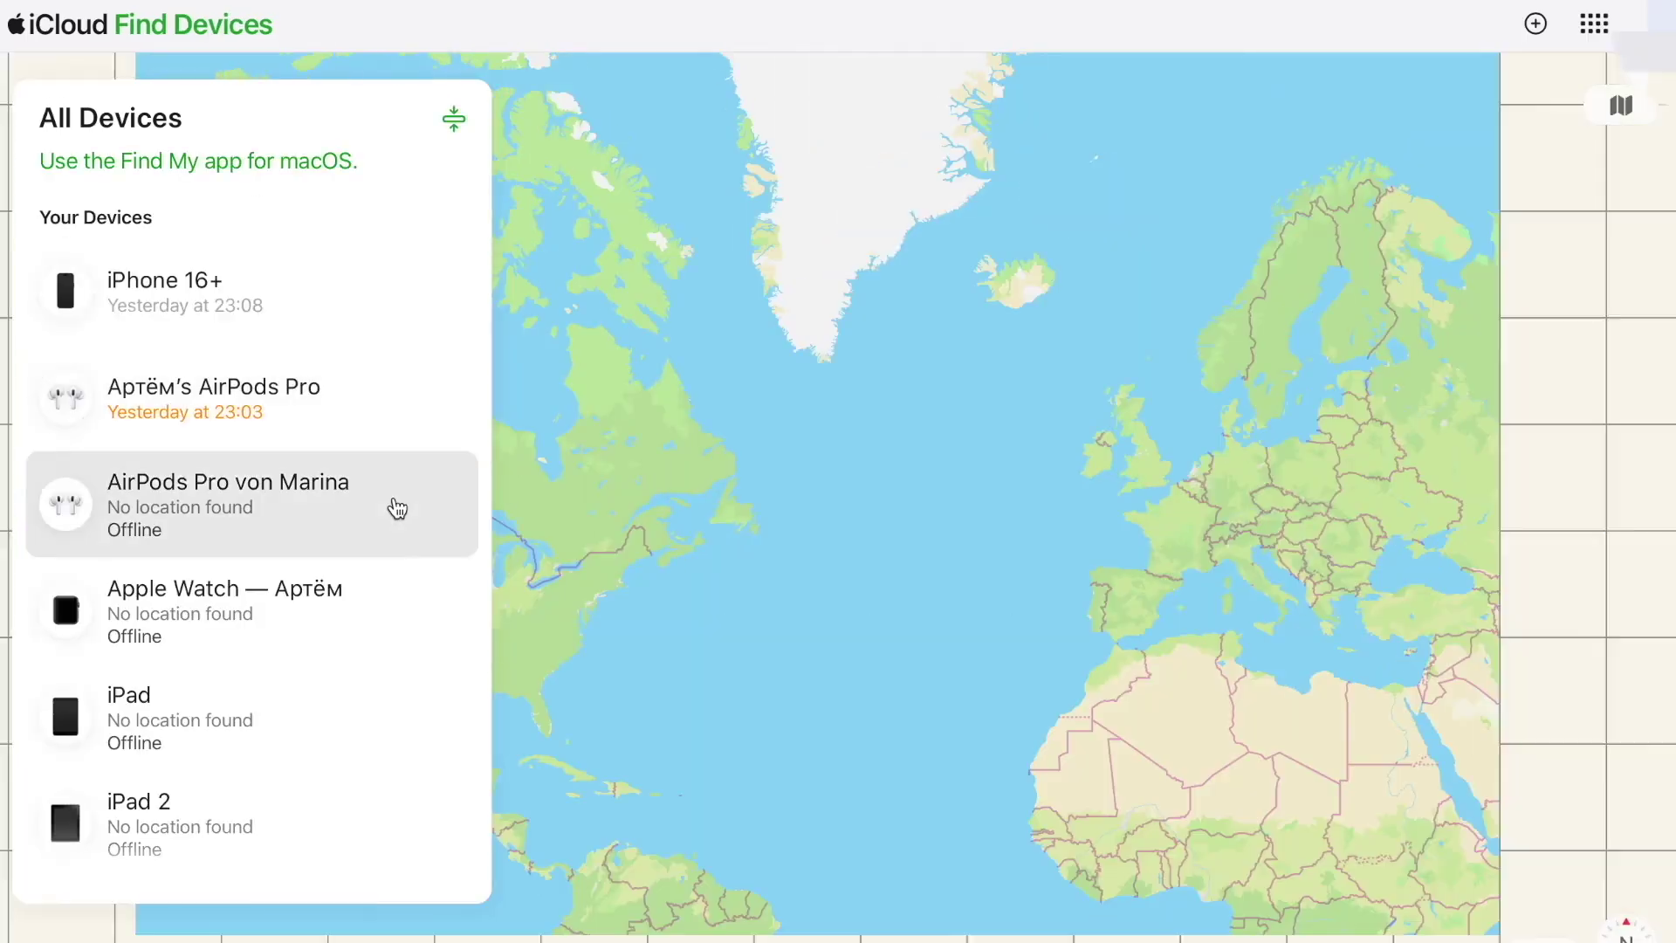
pyautogui.scroll(-3, 393, 510)
pyautogui.scroll(-2, 392, 511)
pyautogui.scroll(-2, 379, 537)
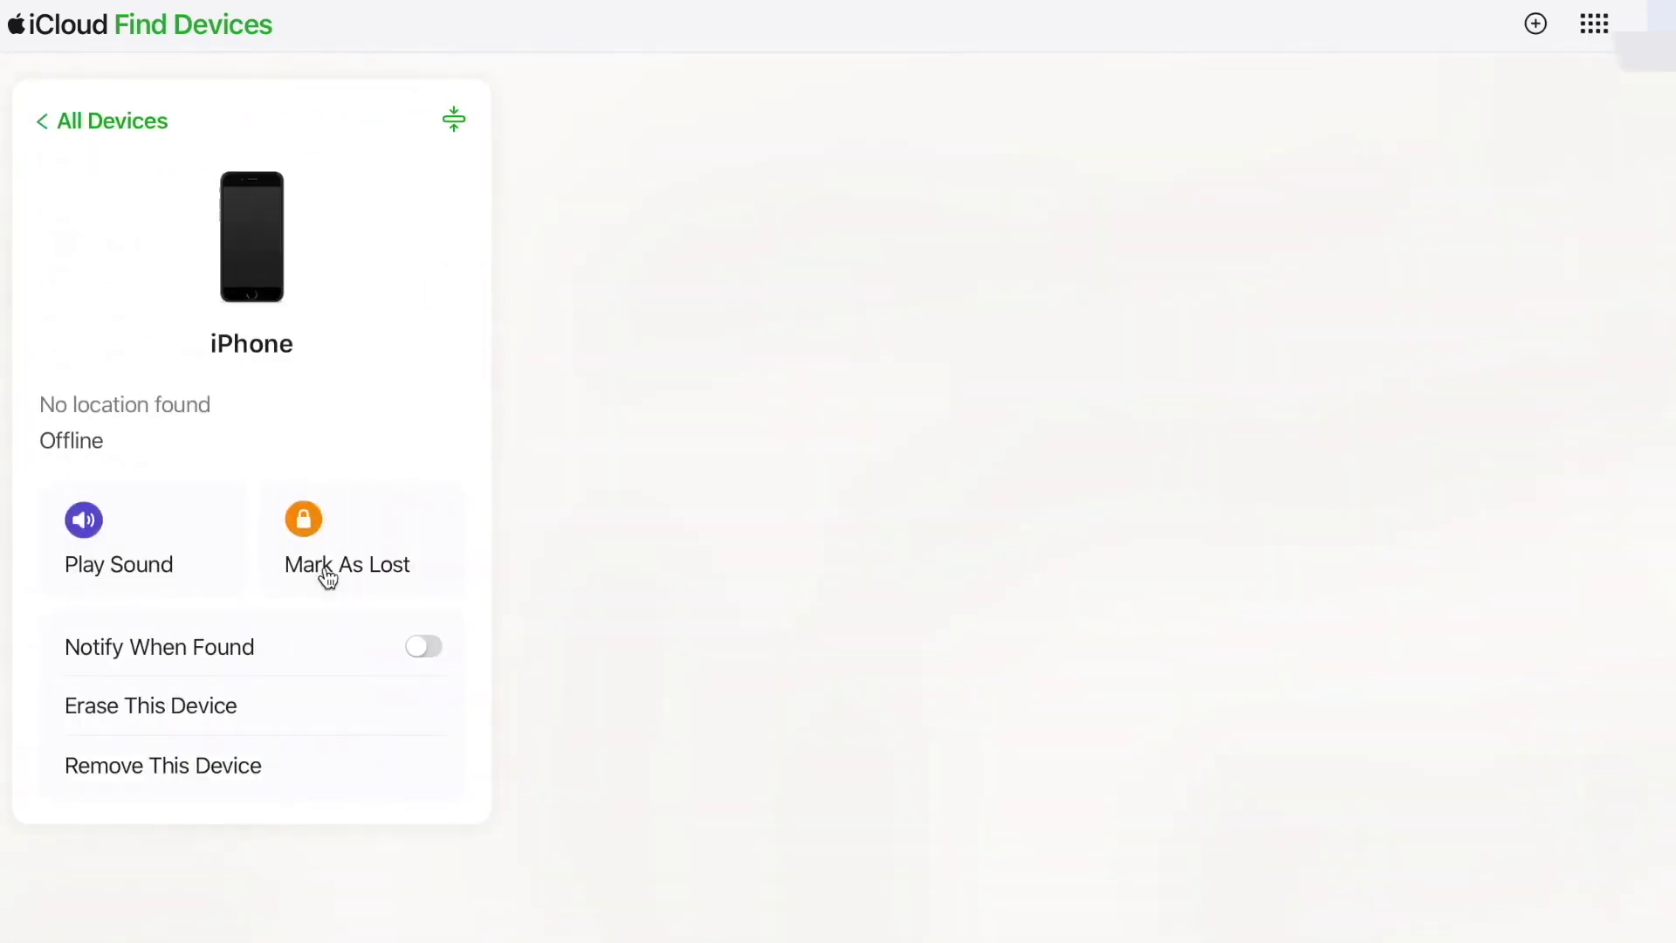
# - Begin removing the offline iPhone 6 from the owner's iCloud account
pyautogui.click(319, 813)
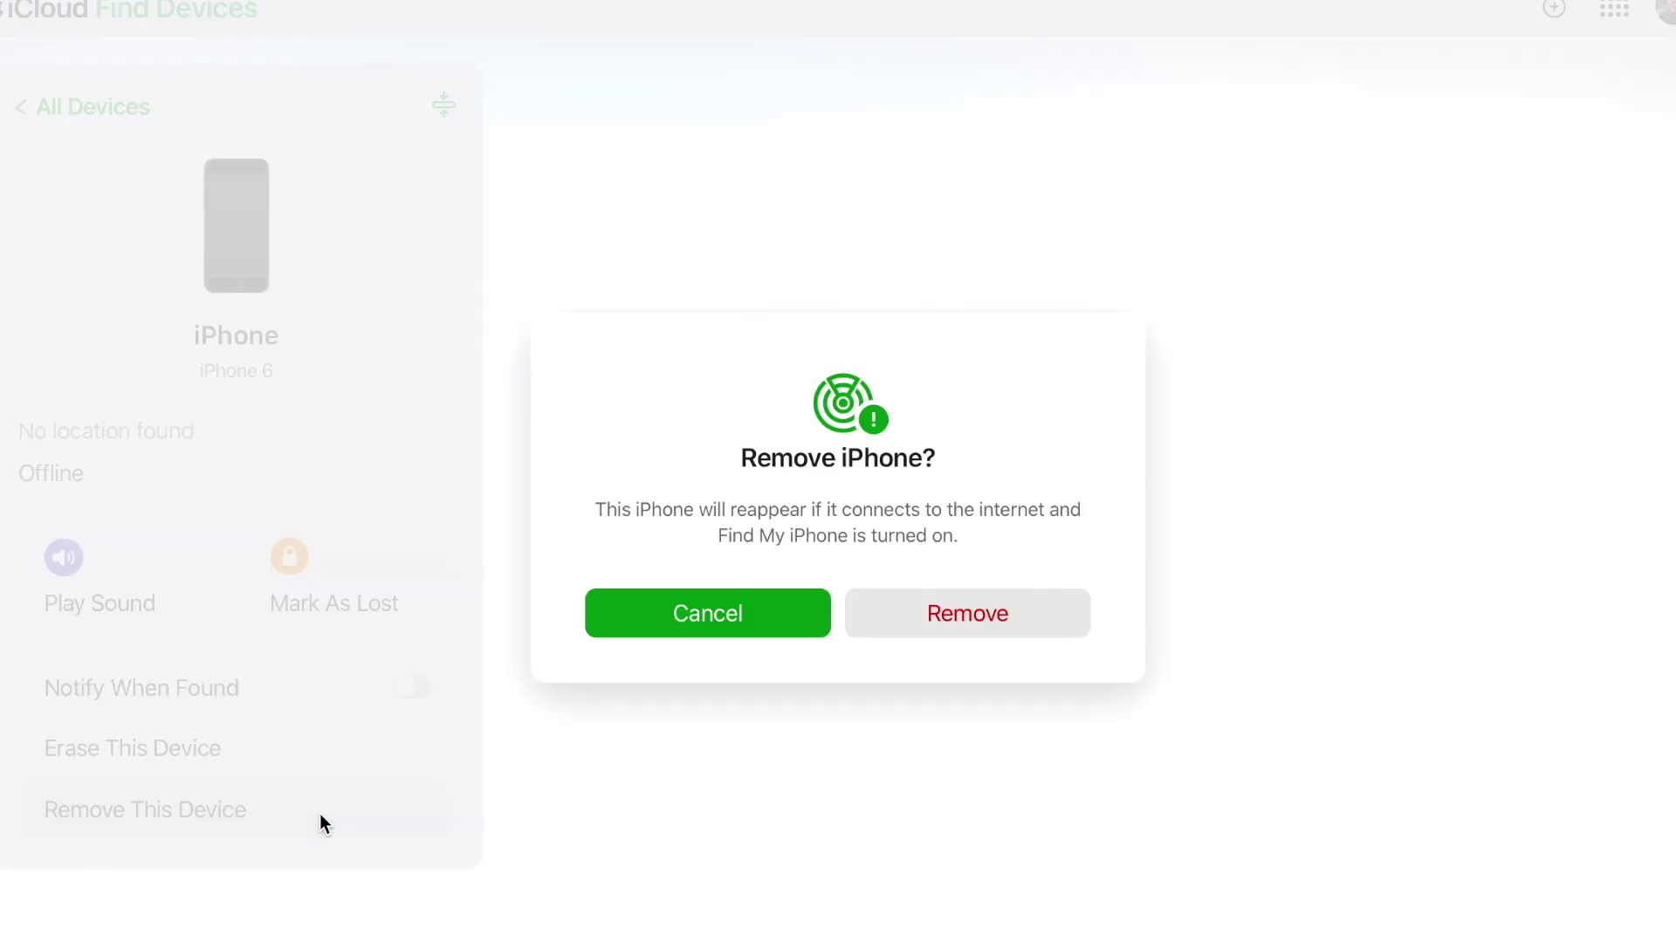